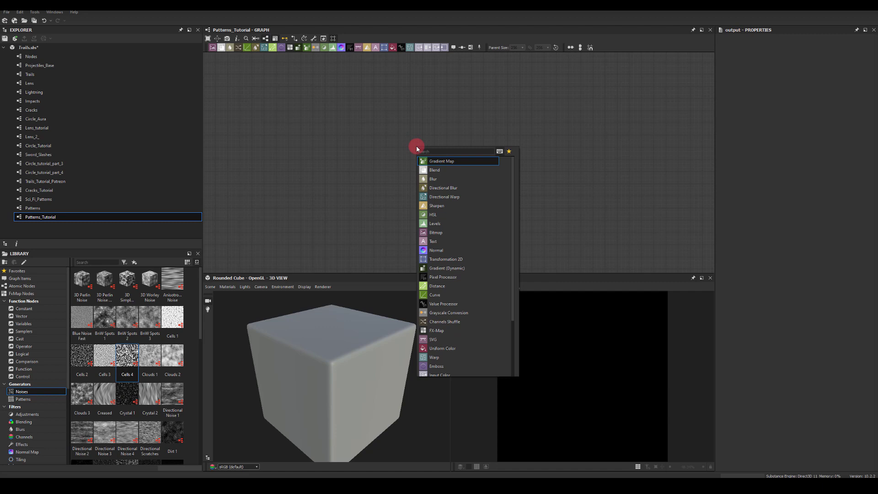
Step: Add a Shape node to the empty graph, set its pattern to Disc and reduce its scale to 0.91
text(shape)
click(421, 166)
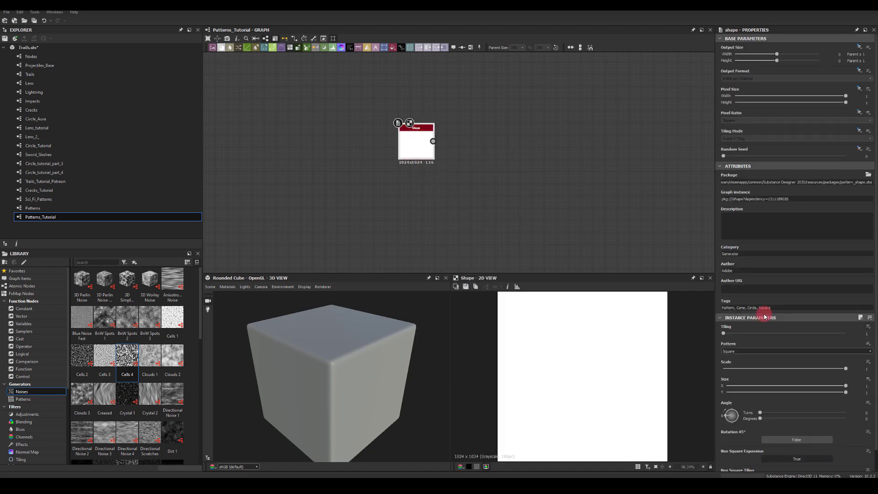
click(727, 352)
click(729, 360)
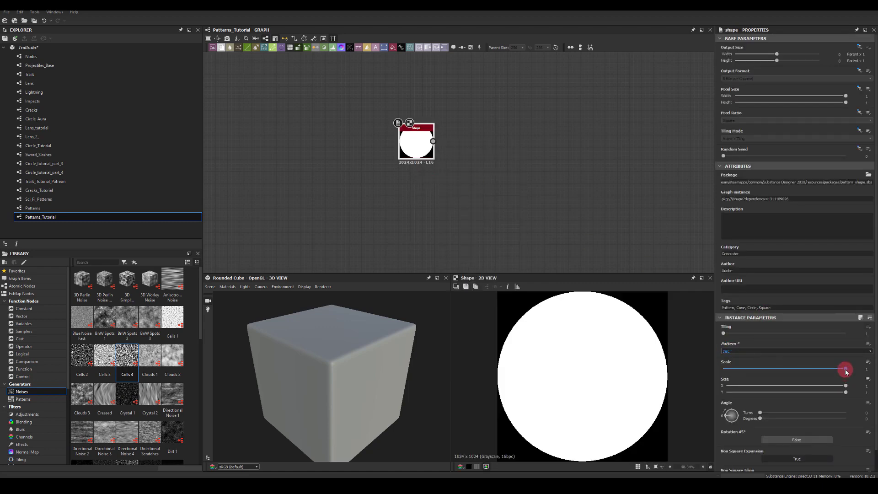
drag(844, 370, 834, 368)
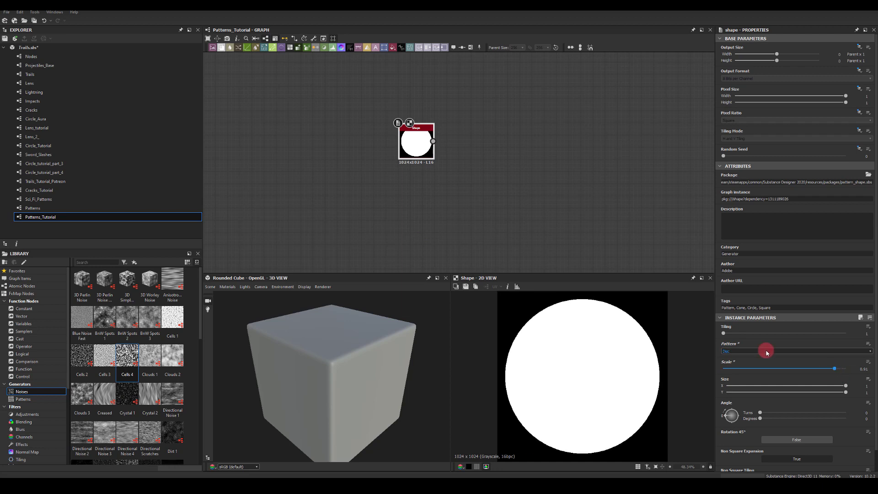
Step: Add a Tile Sampler fed by the disc through its Pattern Input 1, and set its pattern to Pattern Input
drag(433, 143, 532, 127)
text(tile)
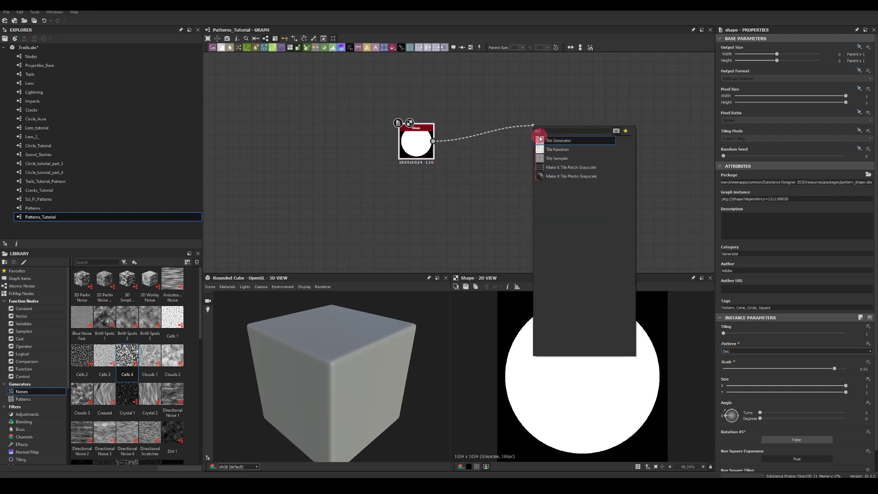
click(551, 159)
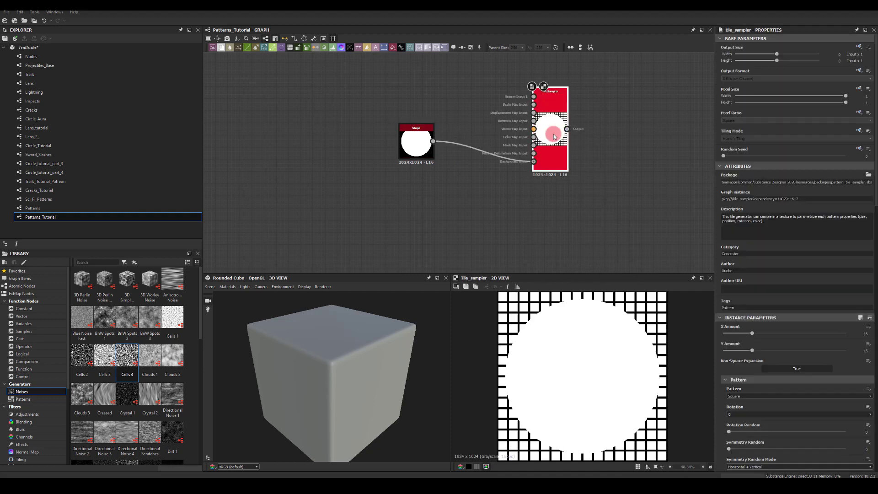
drag(533, 153, 533, 96)
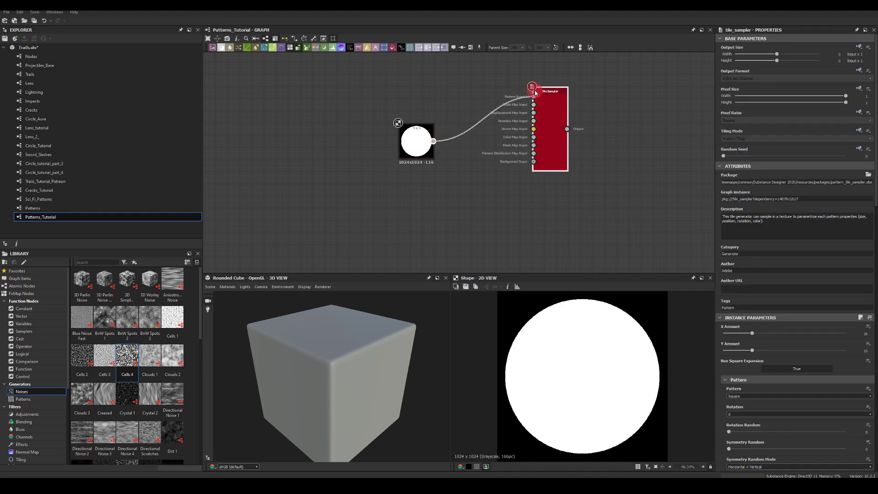
click(733, 396)
click(737, 402)
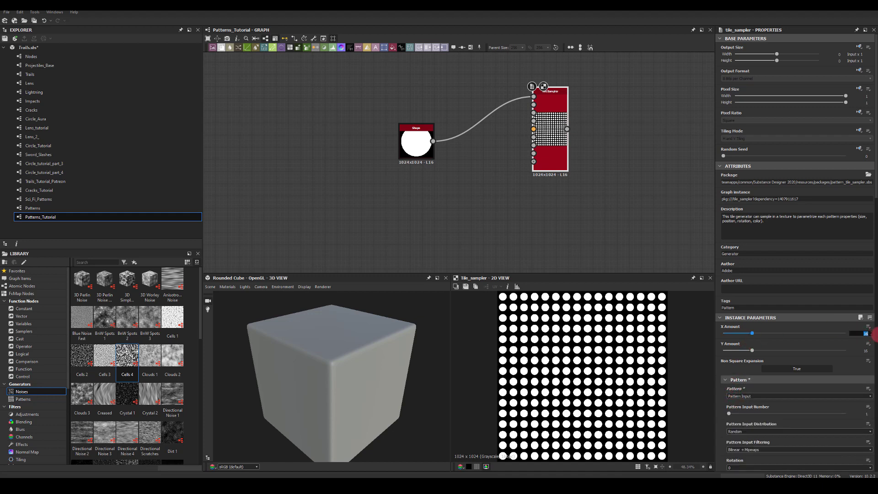
Step: Set the Tile Sampler's X Amount and Y Amount to 6 and its Position Random to 6.17
text(6)
key(Return)
text(6)
key(Return)
scroll(784, 355, down, 8)
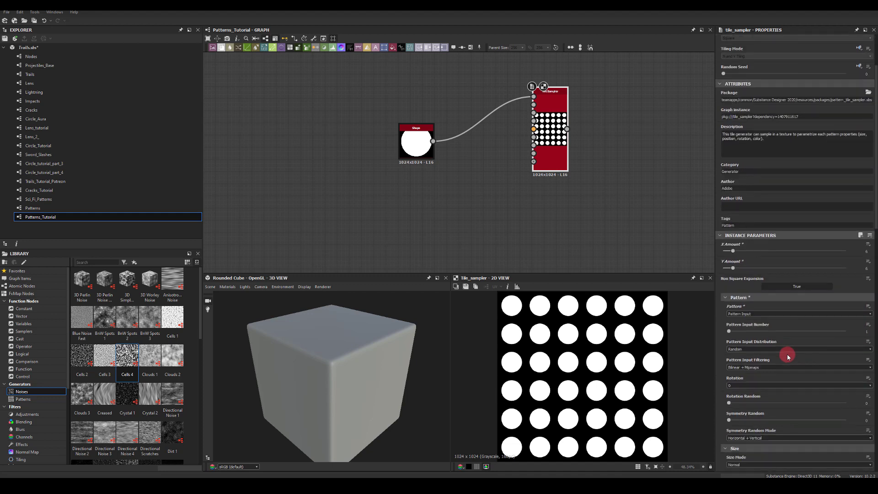
drag(729, 379, 801, 379)
Step: Enlarge the Tile Sampler's discs by setting Scale to 2.08
scroll(759, 389, down, 3)
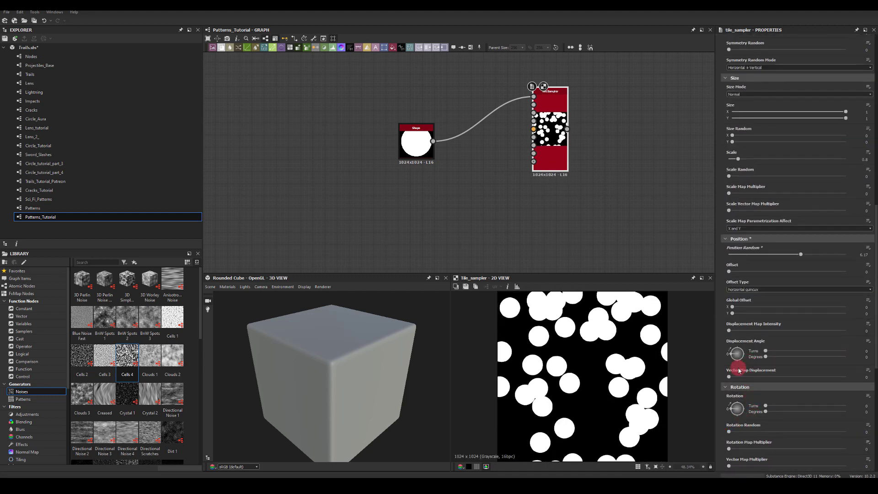
scroll(739, 370, down, 3)
scroll(747, 327, down, 2)
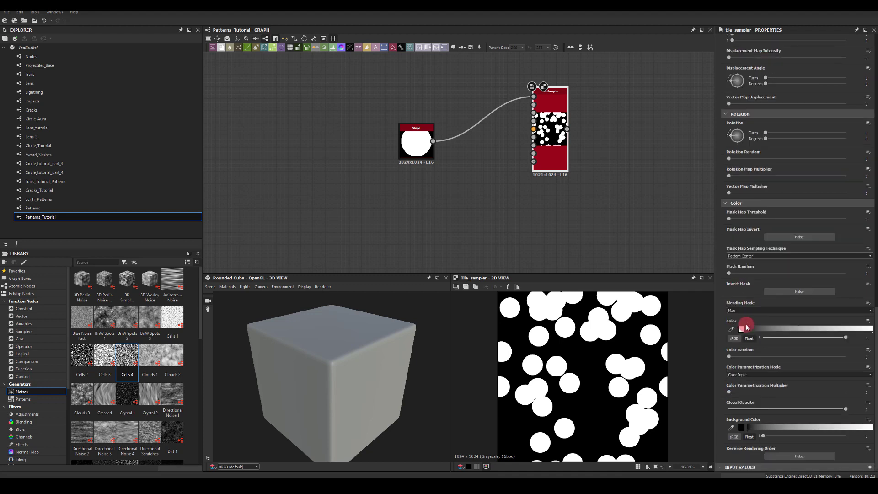
scroll(733, 333, up, 2)
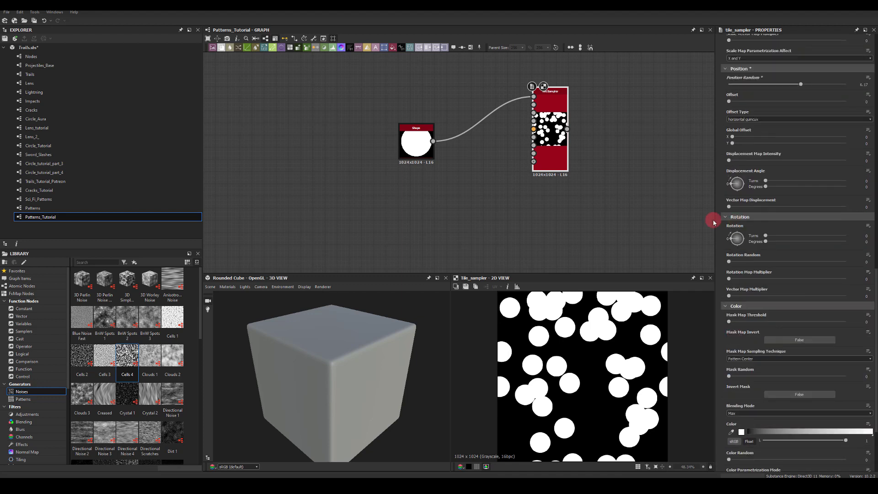
scroll(713, 223, up, 1)
scroll(731, 238, down, 1)
scroll(581, 150, down, 2)
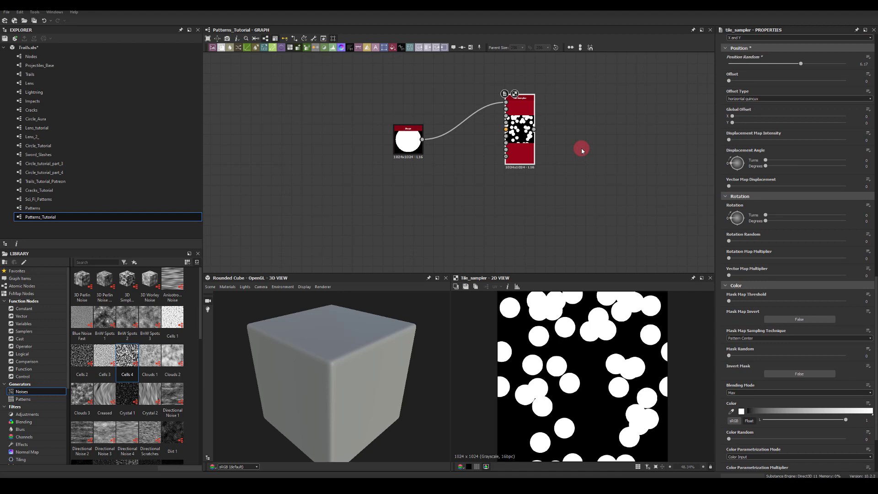
middle_drag(582, 150, 571, 181)
scroll(783, 246, down, 1)
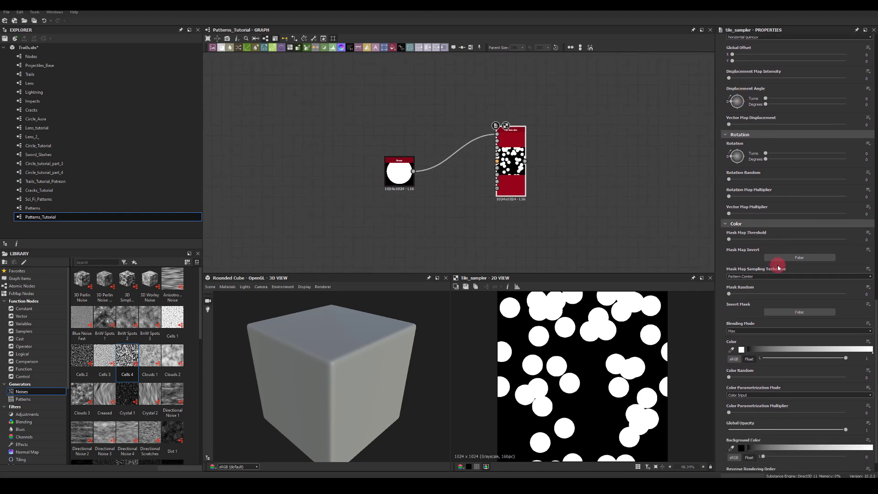
scroll(777, 267, up, 4)
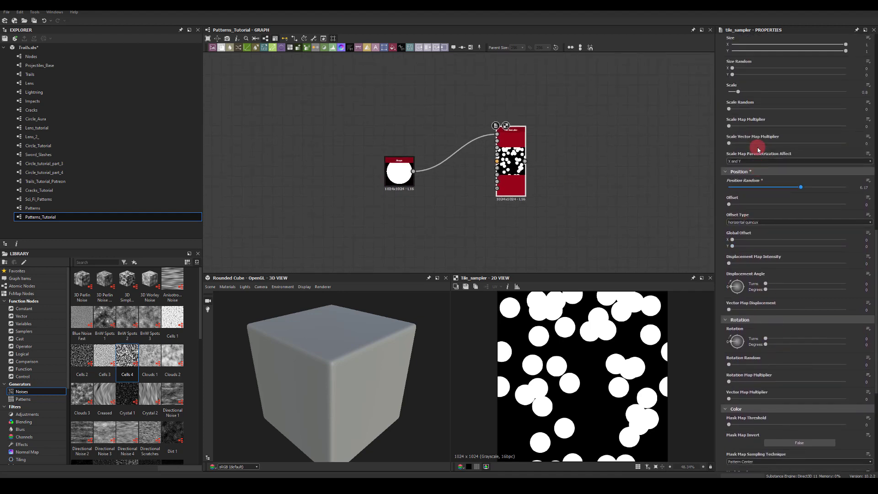
drag(734, 93, 748, 94)
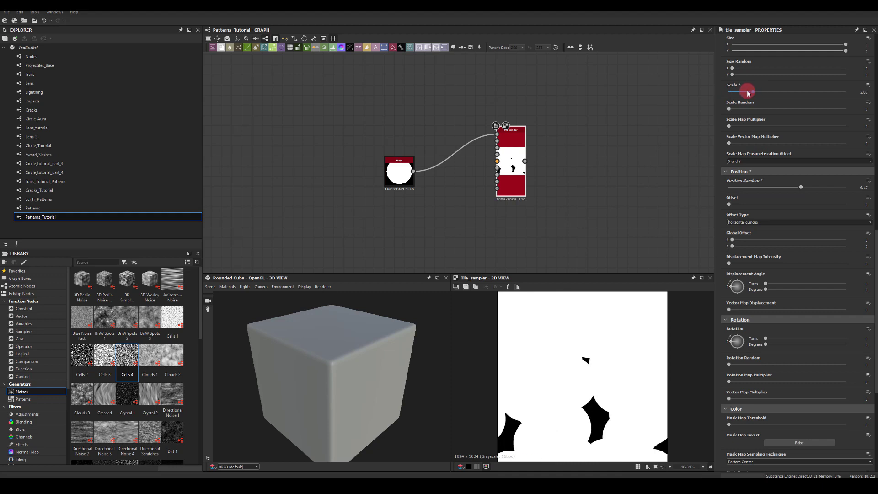
Step: Move the disc Shape up, duplicate it below, and connect the copy to the Tile Sampler's Mask Map Input
drag(379, 177, 379, 127)
key(ctrl+d)
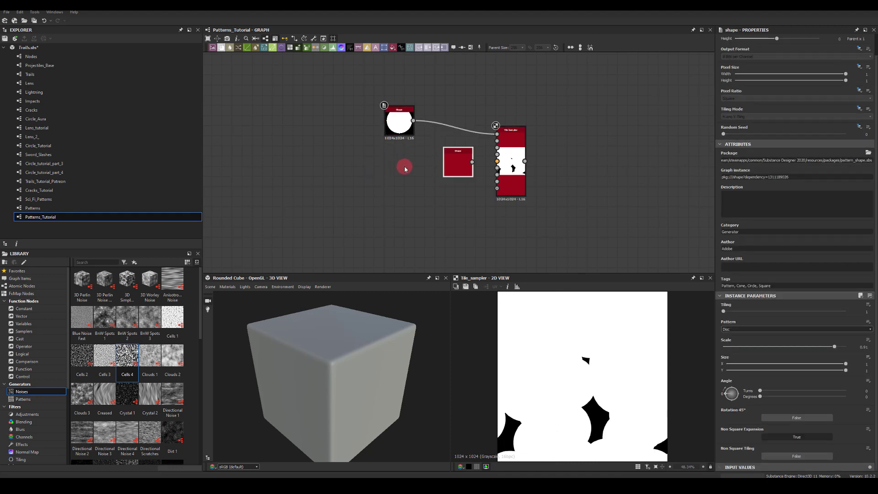
drag(412, 172, 557, 174)
scroll(437, 172, up, 2)
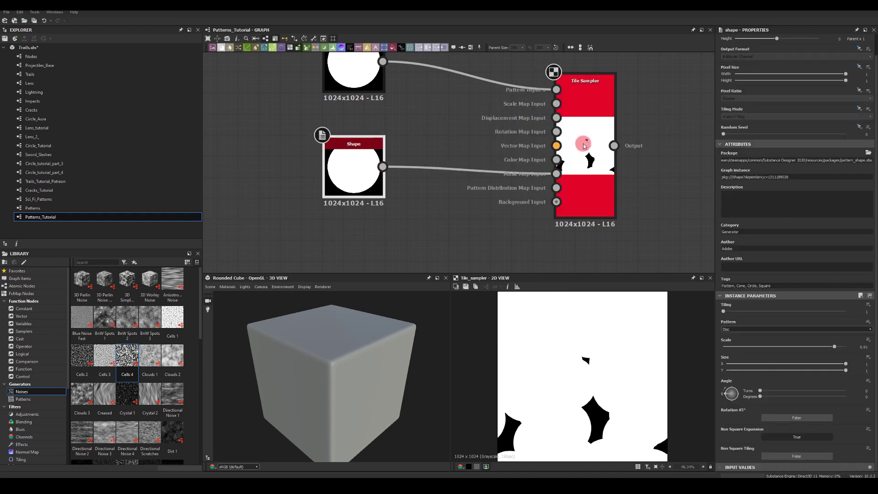
Step: Set the Tile Sampler's Mask Map Threshold to 1 and switch Mask Map Invert to True
scroll(773, 349, down, 15)
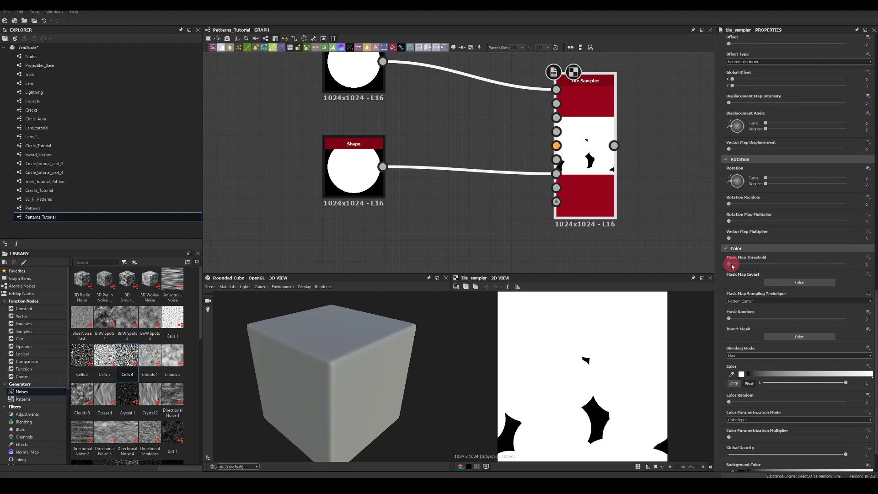
drag(729, 264, 870, 270)
click(798, 283)
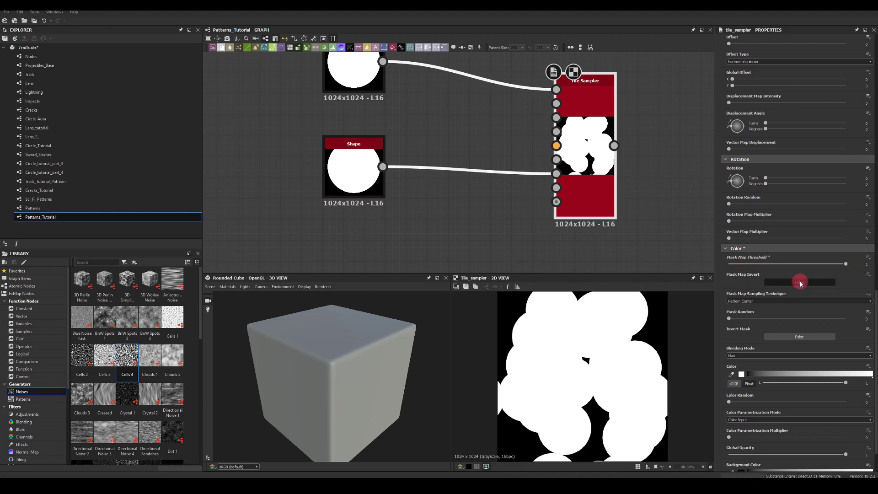
middle_drag(653, 170, 562, 183)
scroll(643, 216, down, 3)
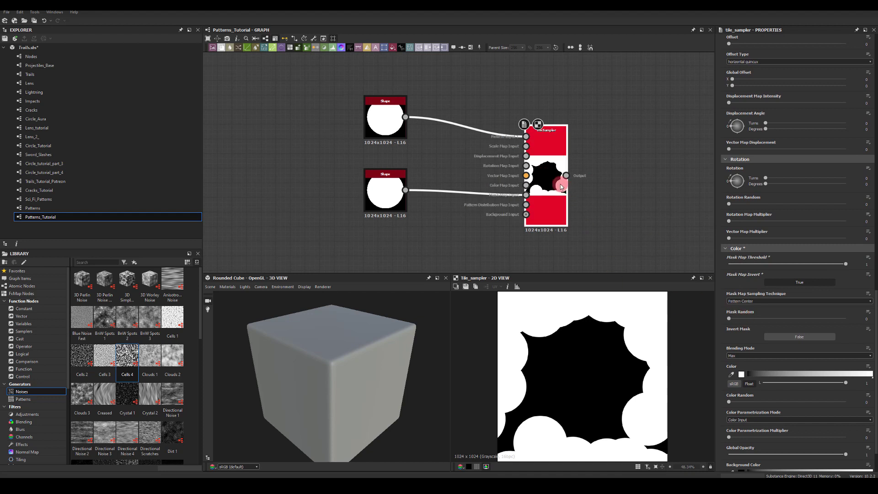
Step: Set the Tile Sampler's Scale to 4.91 and its Position Random to 4.36
scroll(766, 241, up, 10)
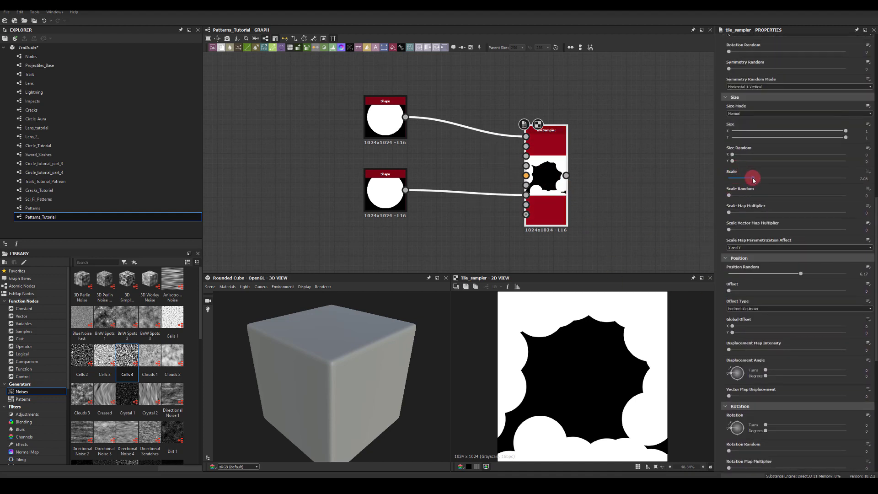
drag(753, 179, 786, 184)
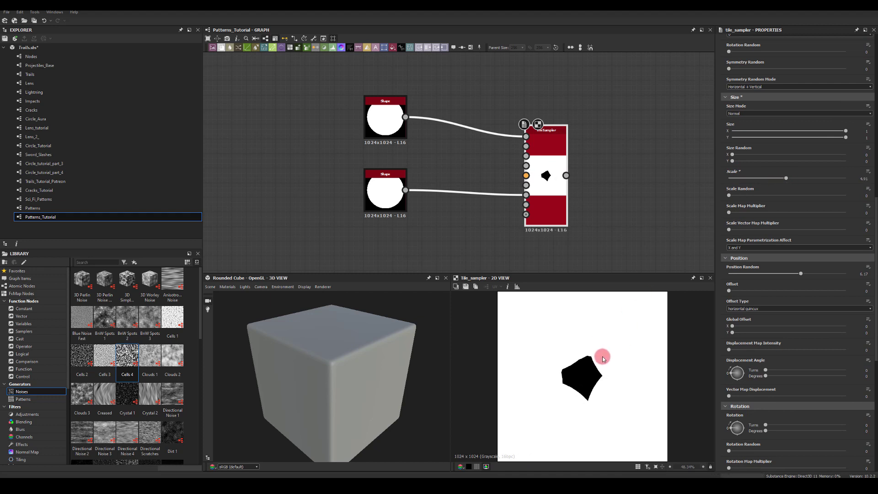
scroll(772, 270, down, 1)
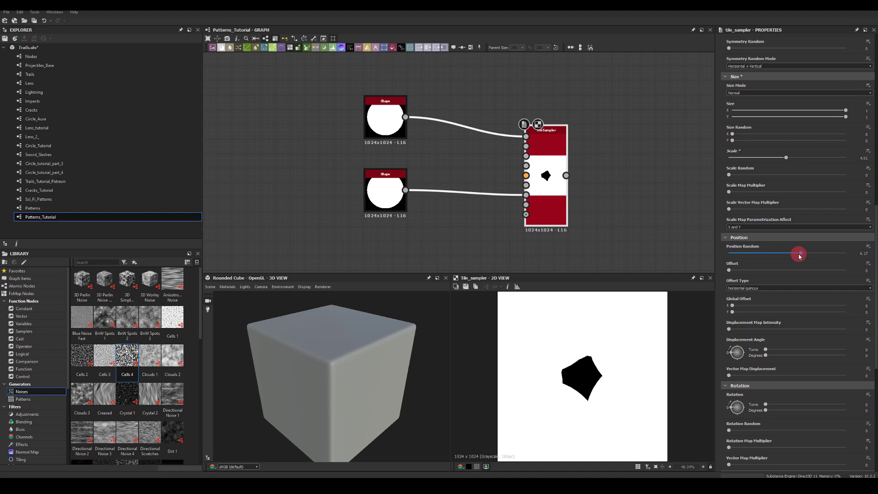
drag(800, 255, 779, 250)
Step: Add an Invert Grayscale node fed by the Tile Sampler's output
middle_drag(597, 201, 541, 180)
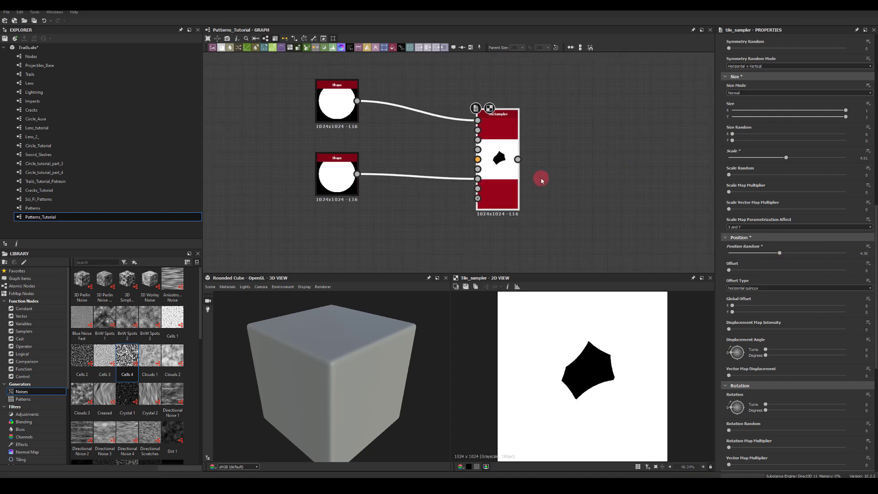
drag(519, 160, 594, 155)
text(invert)
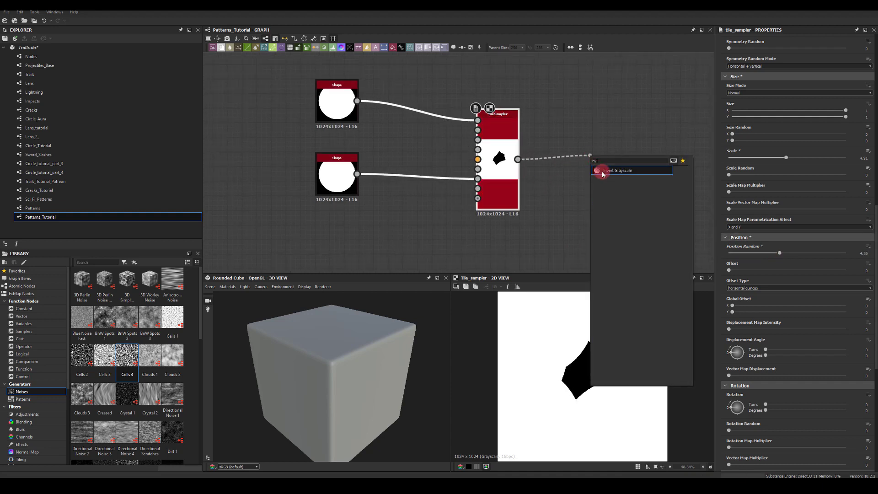
click(602, 171)
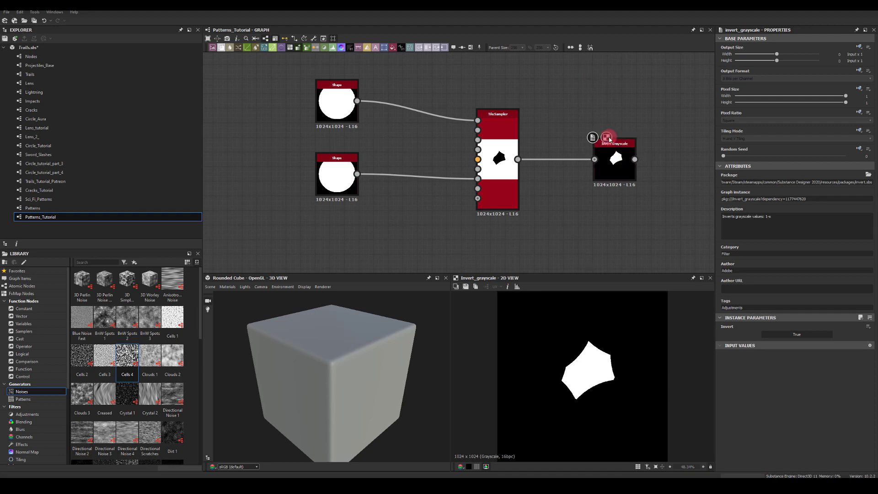
Step: Add a Blend node after Invert Grayscale, with a Transformation 2D node between the inverted shape and the Blend's foreground
middle_drag(596, 108, 502, 151)
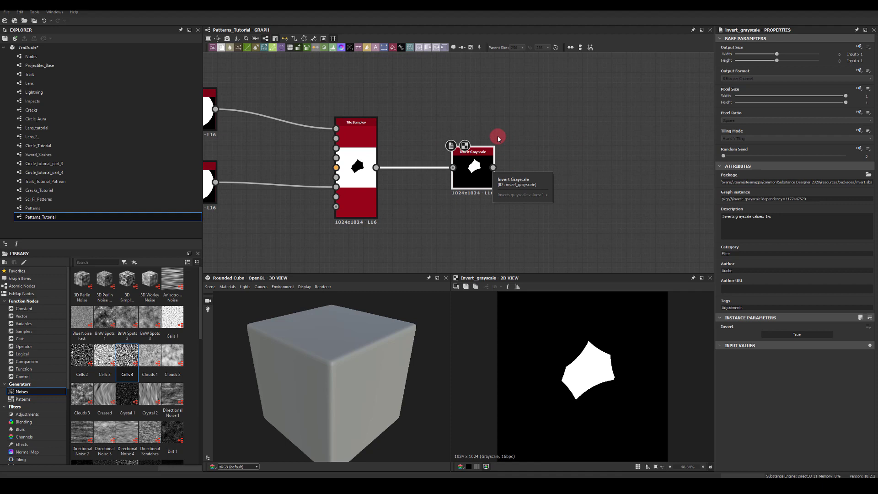
drag(493, 167, 552, 169)
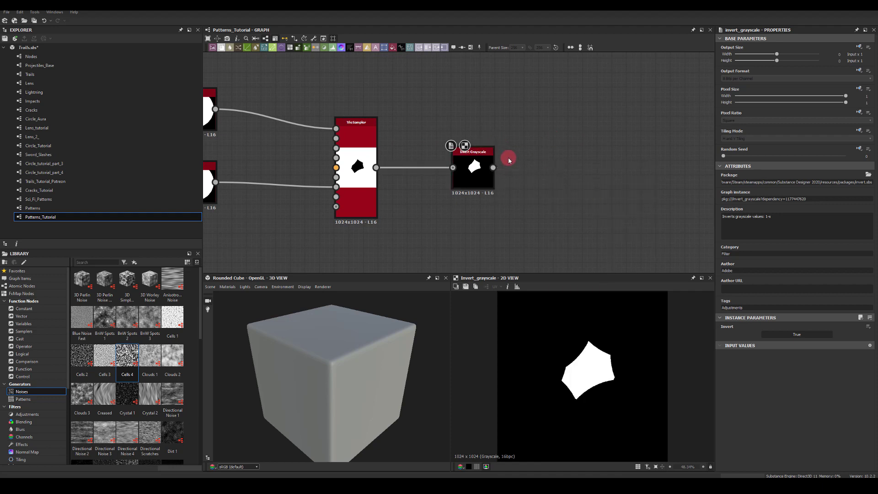
drag(494, 168, 599, 151)
text(blend)
key(Return)
click(540, 114)
Step: Duplicate the Invert Grayscale and Transformation 2D pair below with its Tile Sampler link, and connect the copy to the Blend's background
click(461, 115)
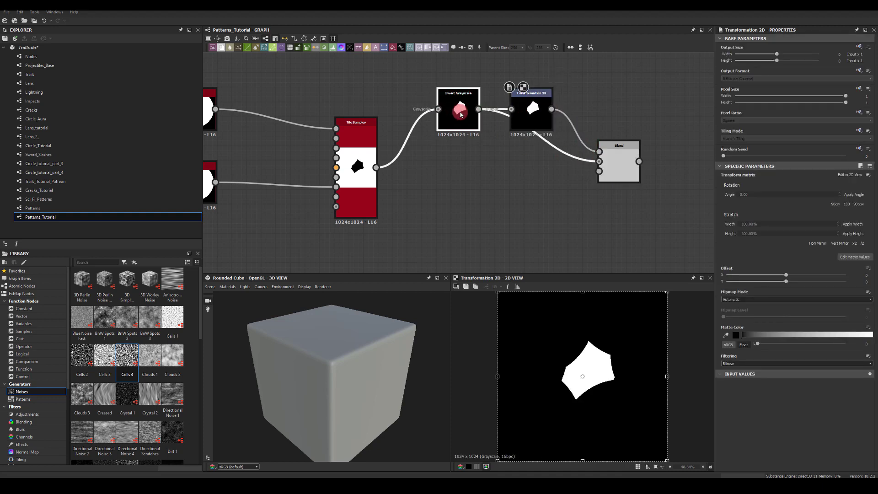
click(514, 92)
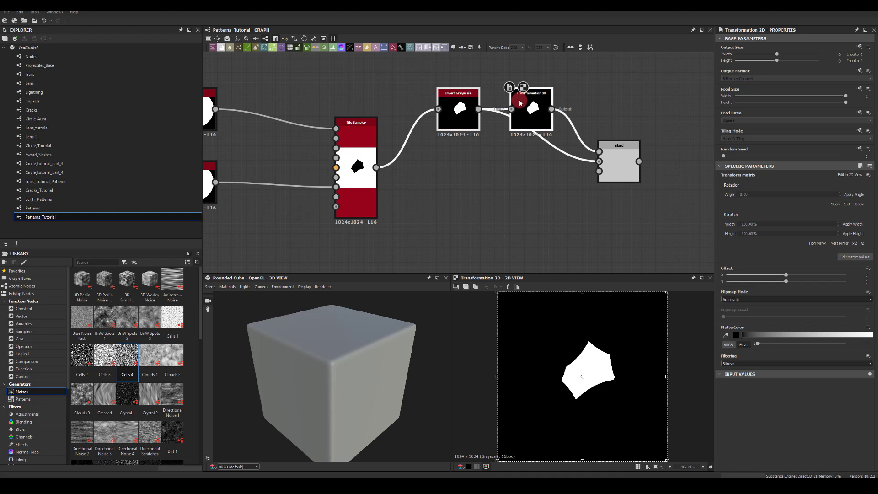
click(452, 168)
key(ctrl+shift+v)
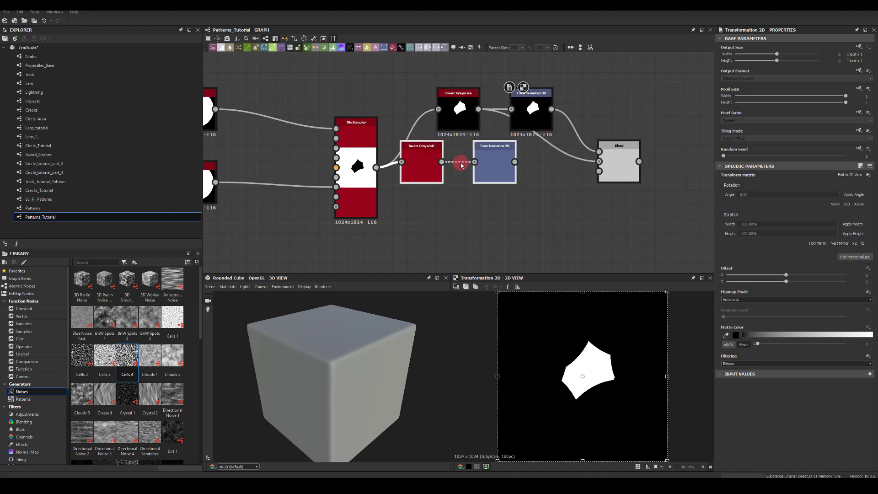
click(581, 71)
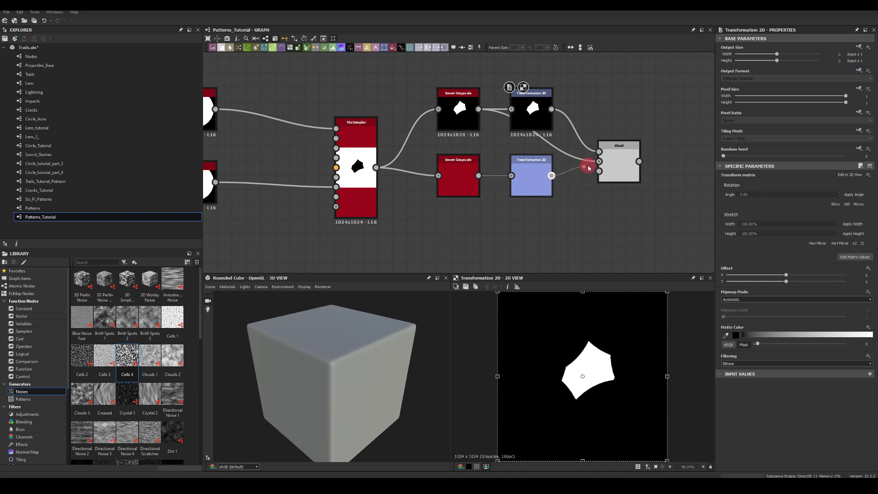
drag(588, 169, 599, 161)
Step: Set the Blend node's blending mode to Add (Linear Dodge)
click(617, 163)
click(731, 199)
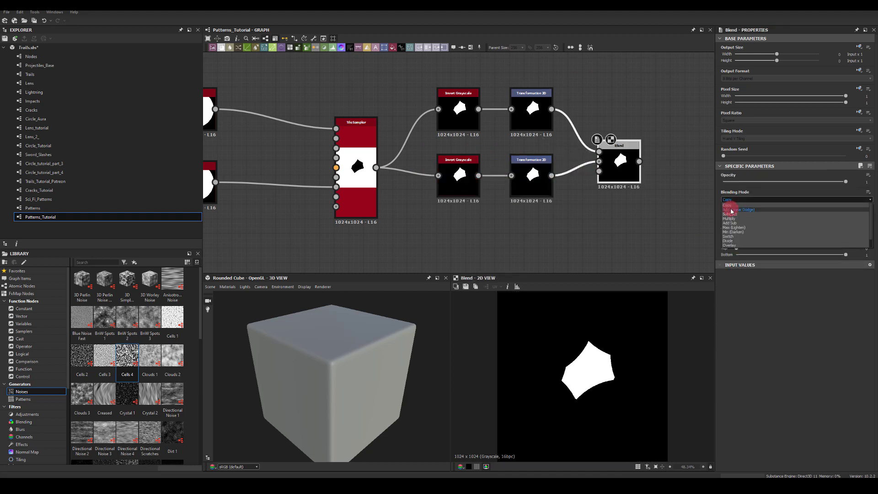
click(731, 211)
Step: Duplicate the Tile Sampler with its pattern and mask connections and place the copy below the original
middle_drag(589, 204, 594, 168)
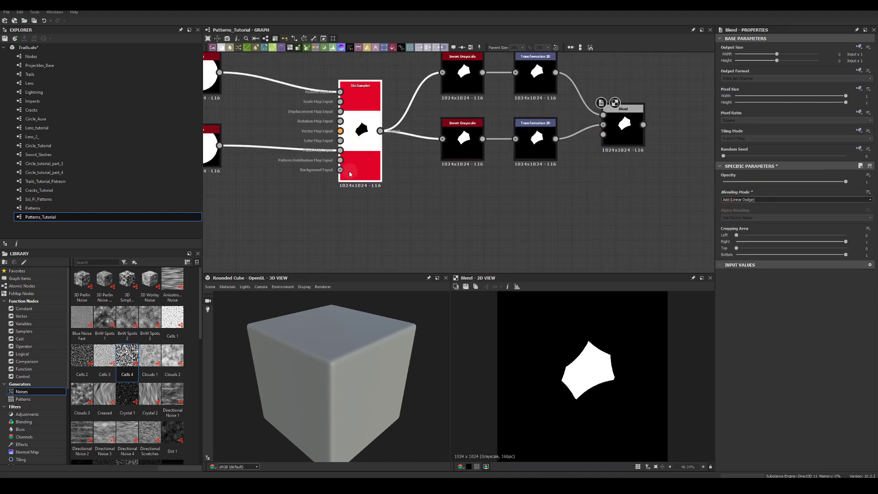
click(338, 183)
middle_drag(352, 241, 352, 162)
key(ctrl+d)
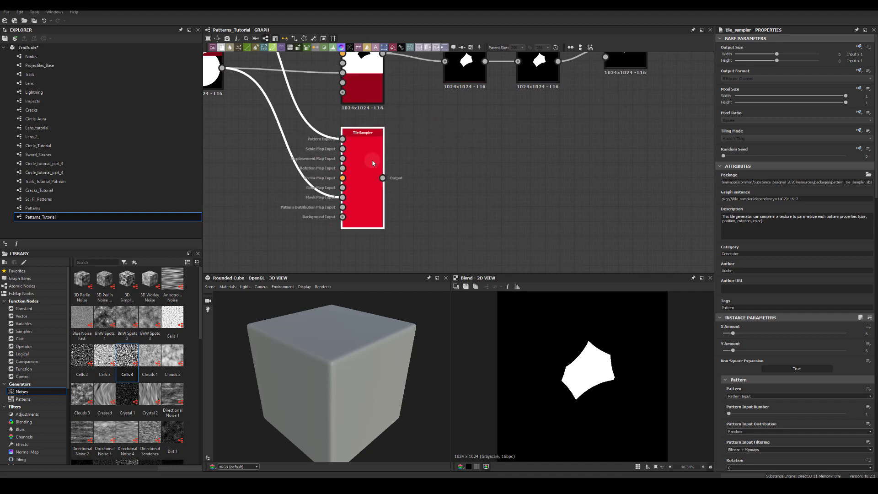
Step: Connect the duplicated Tile Sampler's output to the lower Invert Grayscale node in place of the original Tile Sampler
click(373, 158)
middle_drag(431, 118, 424, 181)
drag(383, 233, 444, 125)
middle_drag(604, 175, 576, 194)
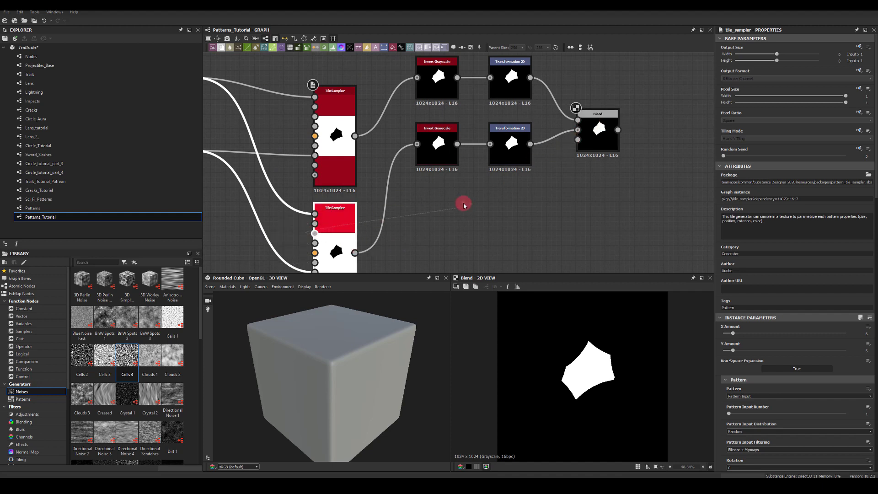
Step: Set the upper Transformation 2D node's offset to 0.25 in X and 0.25 in Y
click(507, 72)
drag(591, 365, 540, 321)
double_click(857, 275)
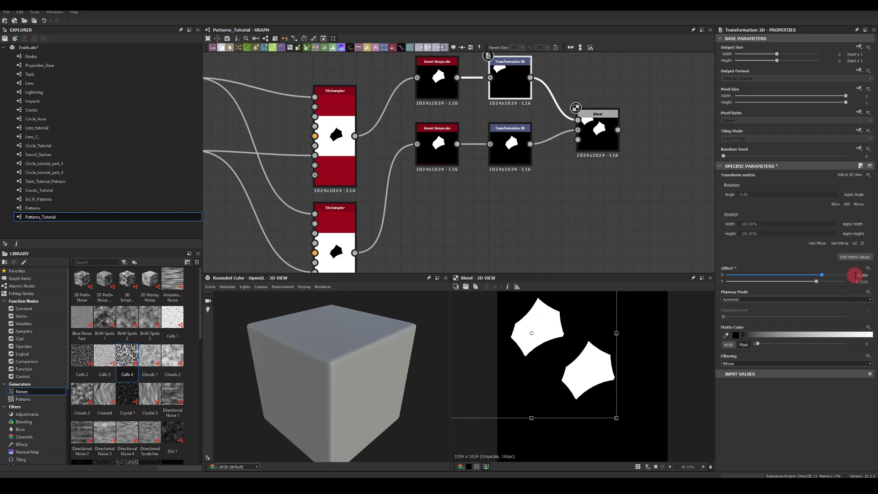
text(0.25)
double_click(864, 282)
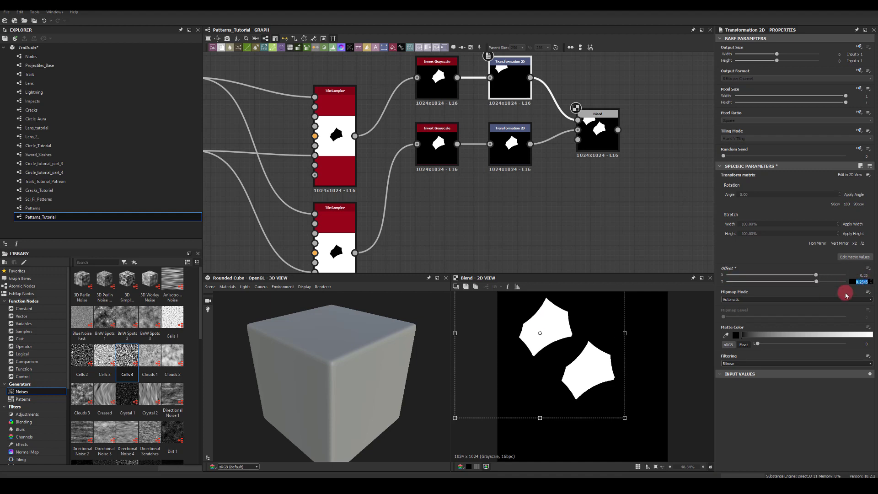
key(Return)
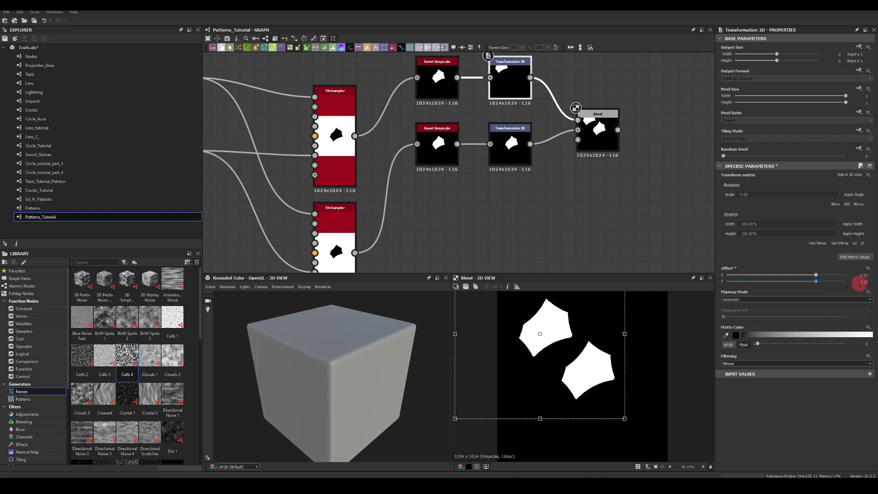
click(832, 307)
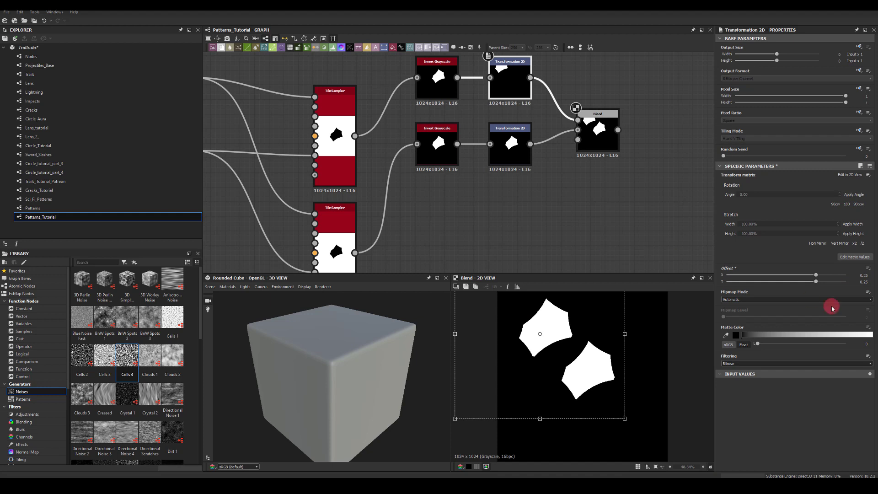
Step: Set the lower Transformation 2D node's offset to -0.25 in X and 0.25 in Y
click(507, 142)
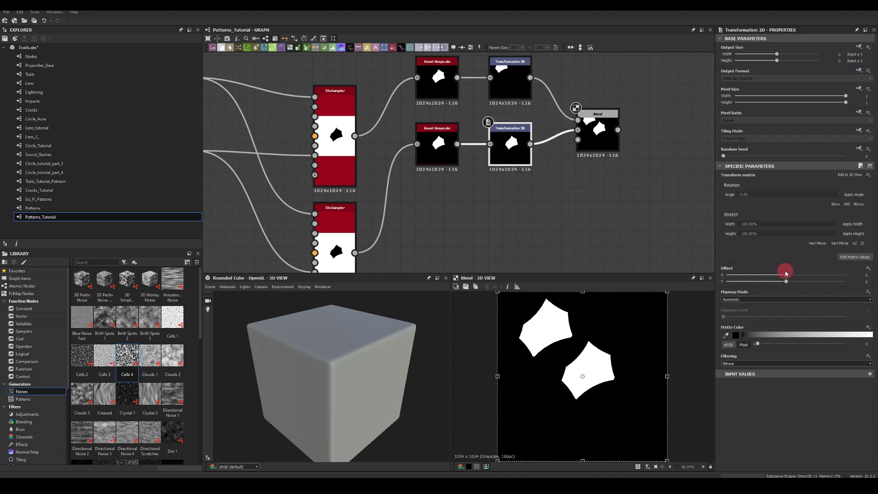
drag(785, 274, 759, 280)
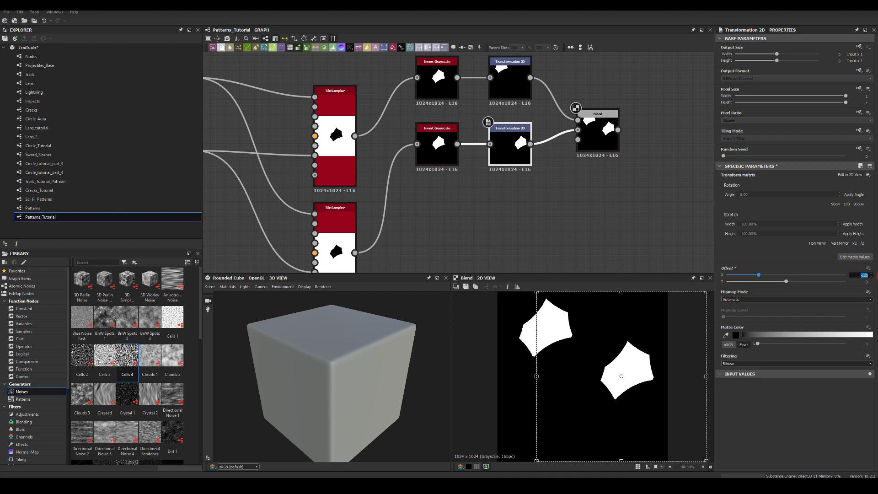
click(859, 281)
text(0.25)
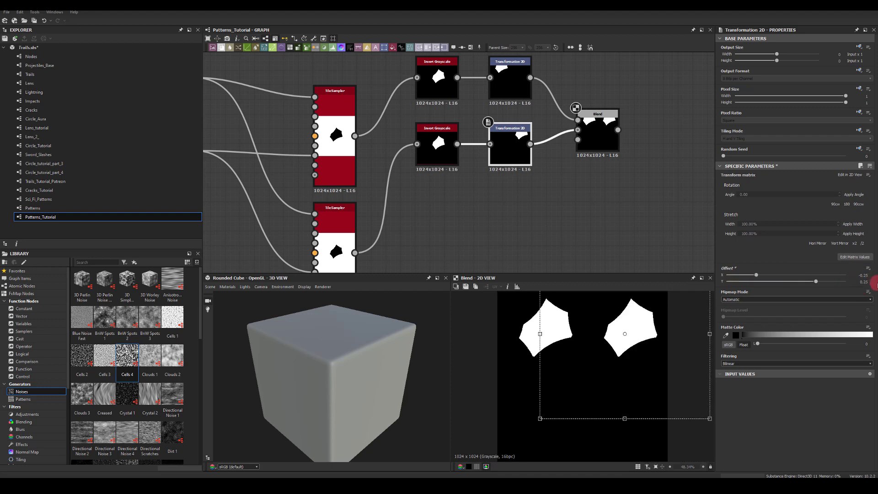
key(Return)
click(562, 219)
Step: Reduce the lower Tile Sampler's Position Random to about 1.6 to give its shape a different outline
click(335, 236)
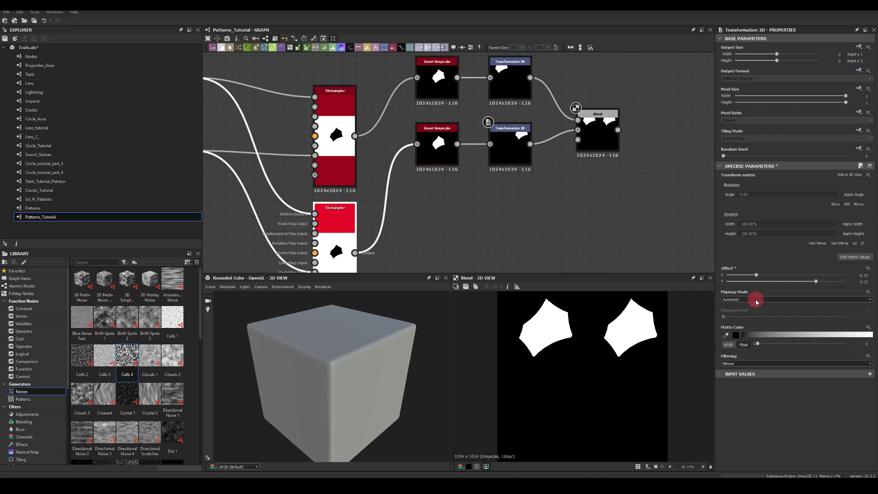
scroll(752, 320, down, 5)
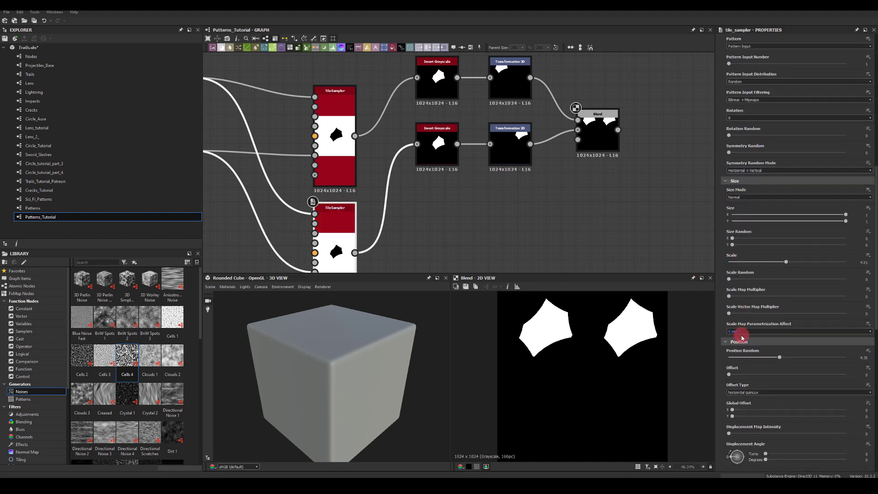
drag(779, 357, 748, 359)
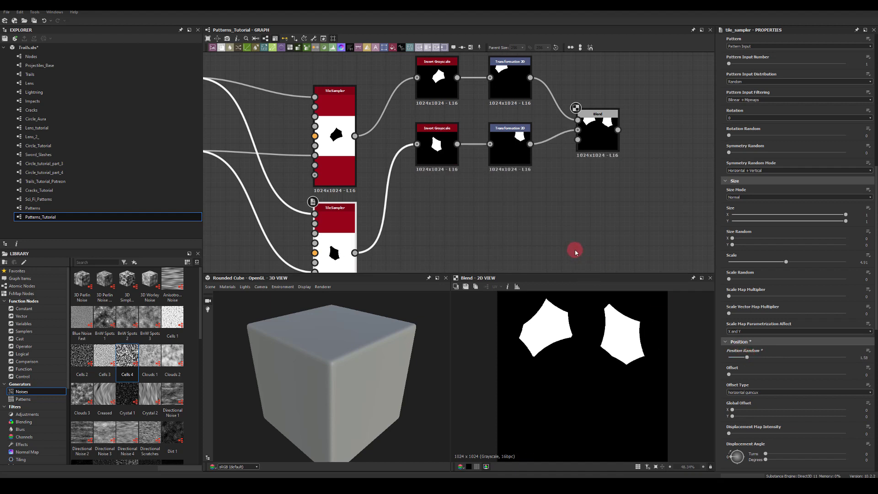
Step: Duplicate both Tile Samplers with their Invert Grayscale, Transformation 2D and Blend nodes below the originals, keeping the links to the disc shapes
middle_drag(505, 218, 501, 187)
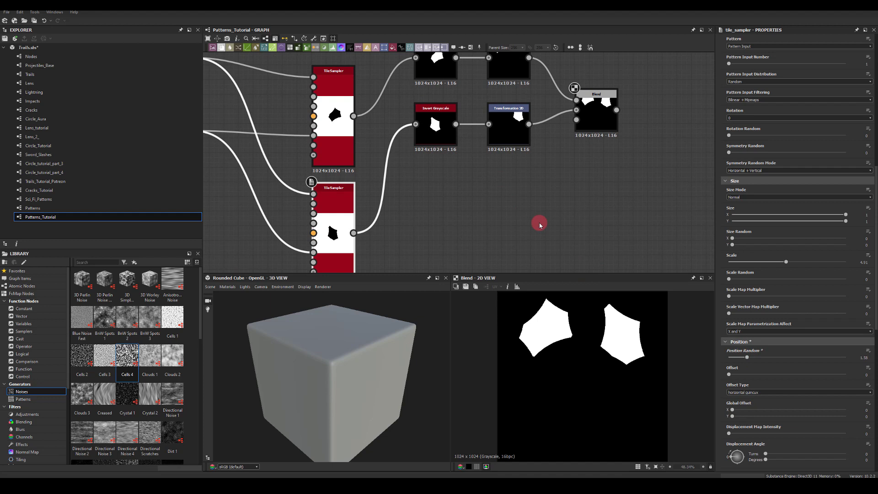
scroll(530, 220, down, 2)
scroll(461, 224, down, 2)
drag(594, 92, 461, 211)
middle_drag(462, 211, 573, 82)
drag(573, 82, 359, 263)
key(ctrl+d)
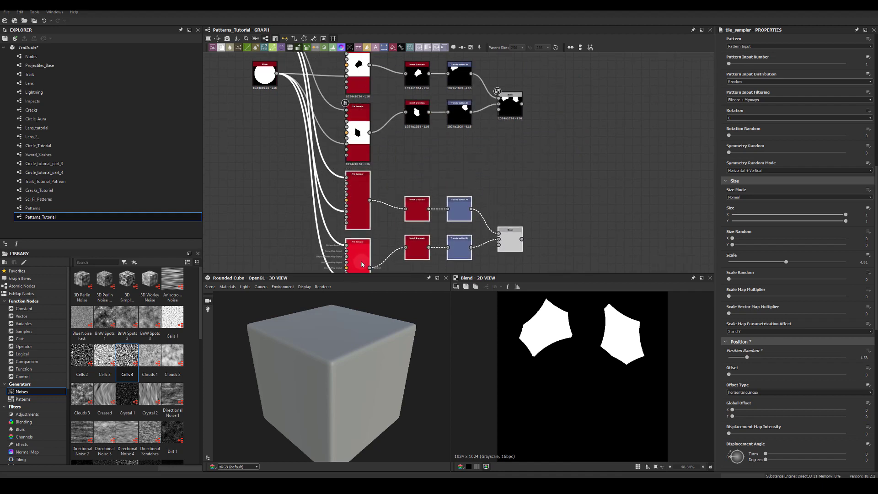
Step: Add a Blend node with the original group's Blend as foreground and the duplicate's as background, and set it to Add (Linear Dodge)
click(523, 239)
drag(524, 241, 608, 160)
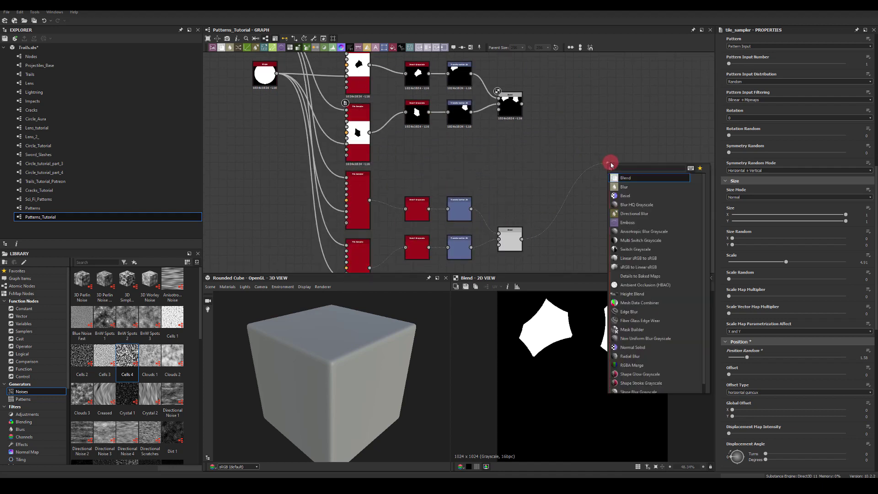
text(blend)
key(Return)
click(527, 106)
drag(527, 107, 616, 162)
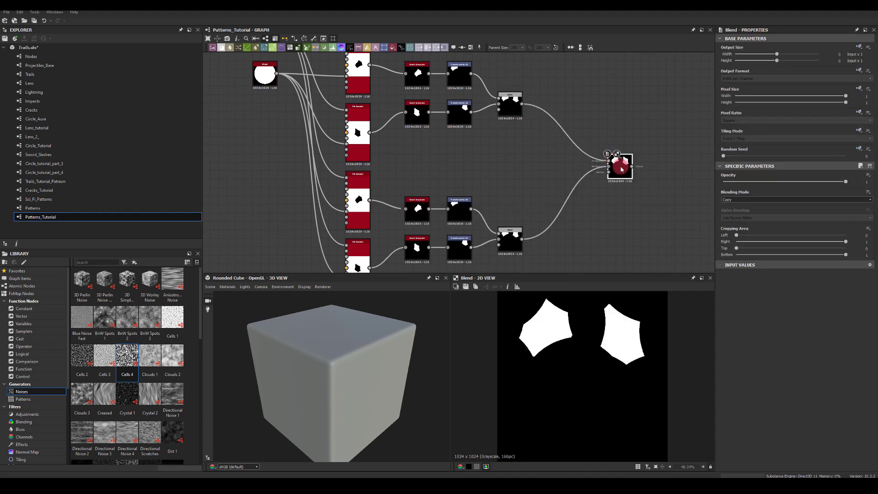
click(723, 200)
click(736, 210)
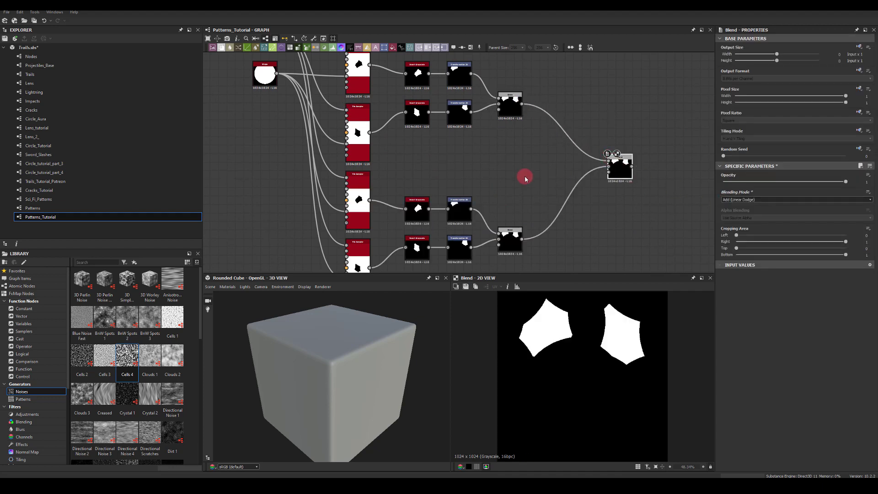
Step: Set the offset of the duplicated group's upper Transformation 2D node to 0.25 in X and -0.25 in Y
scroll(525, 179, up, 2)
mouse_move(525, 178)
middle_down()
mouse_move(541, 122)
mouse_move(516, 169)
middle_up()
click(462, 184)
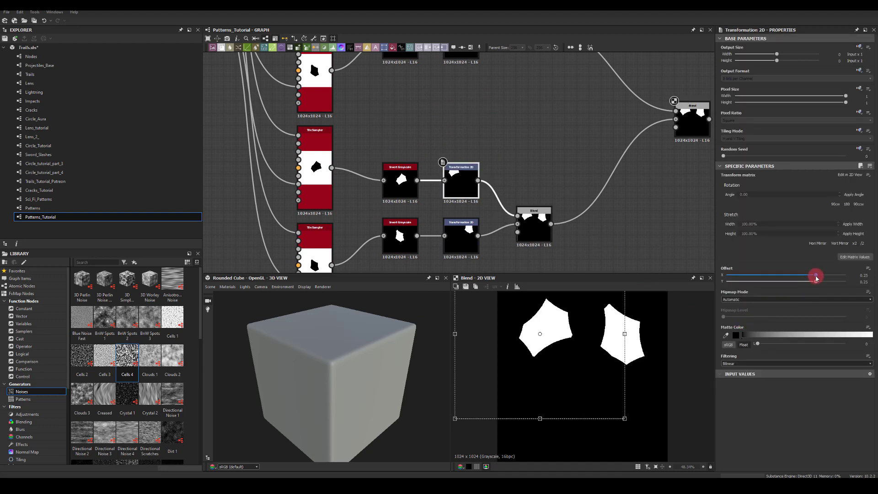
drag(815, 275, 759, 282)
double_click(860, 275)
text(0.25)
key(Return)
double_click(859, 282)
text(-0.25)
click(843, 286)
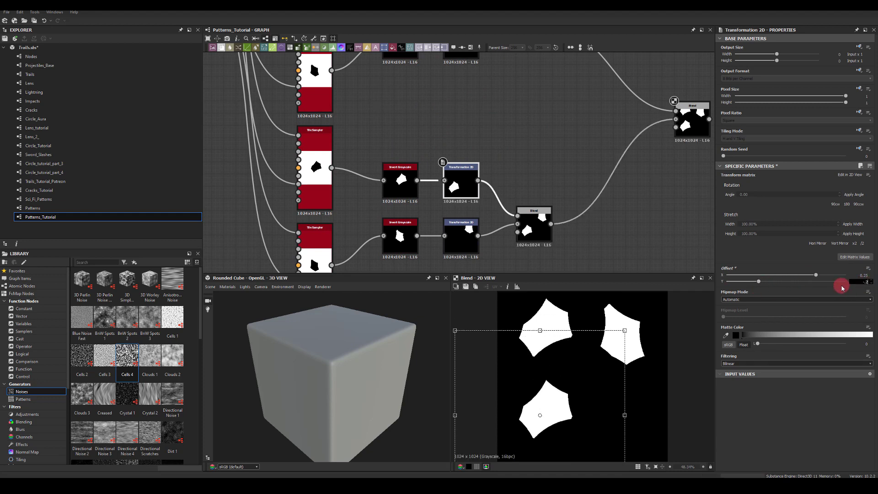
Step: Set the Y offset of the duplicated group's lower Transformation 2D node to -0.25 and select the final Blend node
click(467, 234)
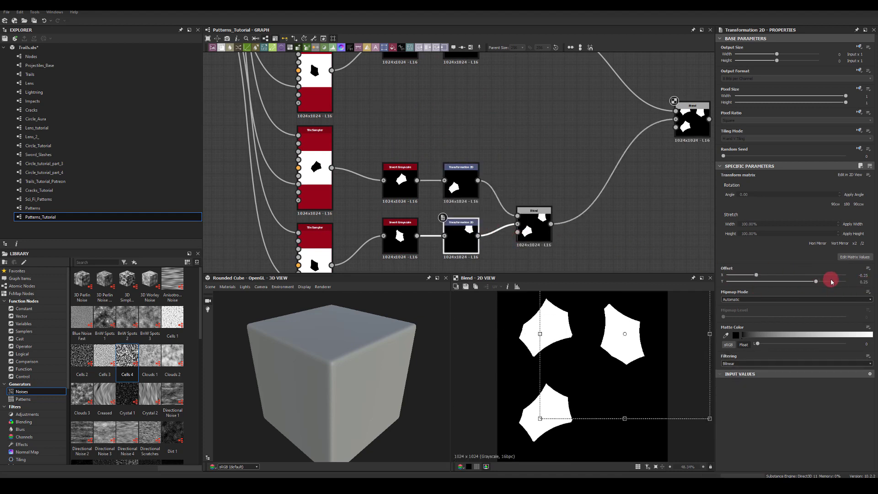
double_click(867, 281)
text(-0.25)
key(Return)
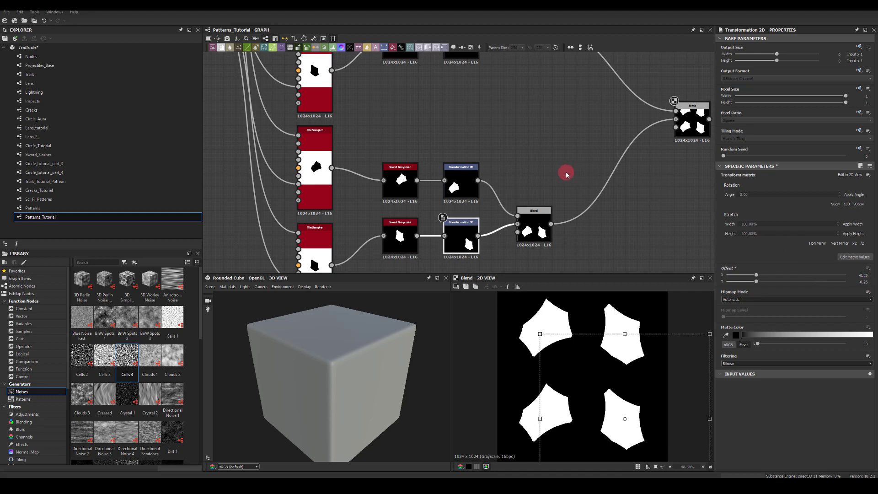
middle_drag(534, 157, 535, 148)
click(690, 116)
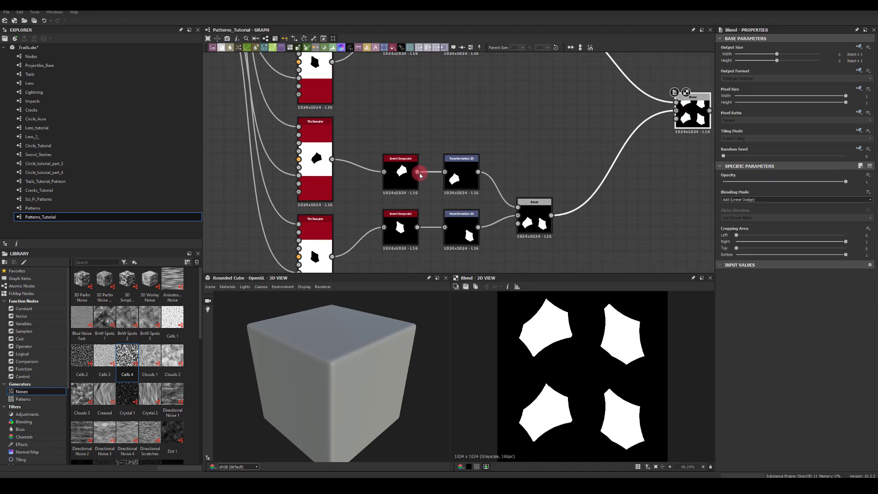
Step: Vary the shapes of both duplicated Tile Samplers by changing their Position Random, setting the lowest one to about 6
scroll(421, 173, down, 1)
click(325, 155)
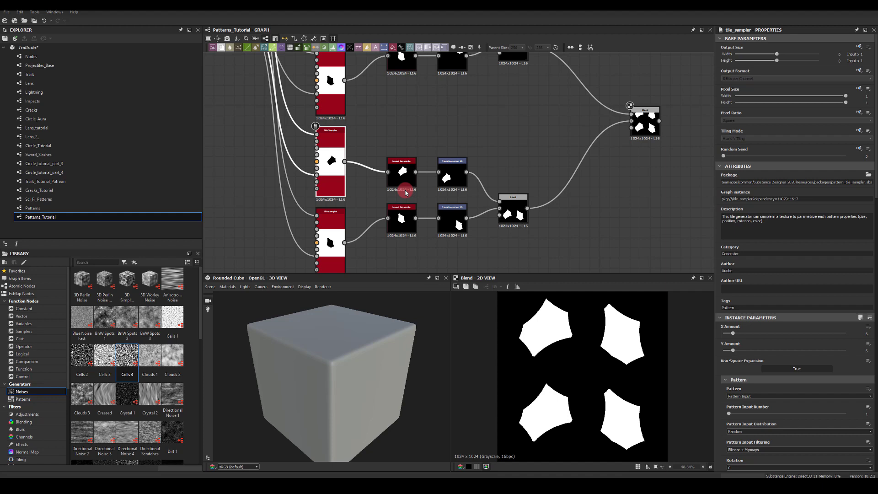
scroll(731, 393, down, 7)
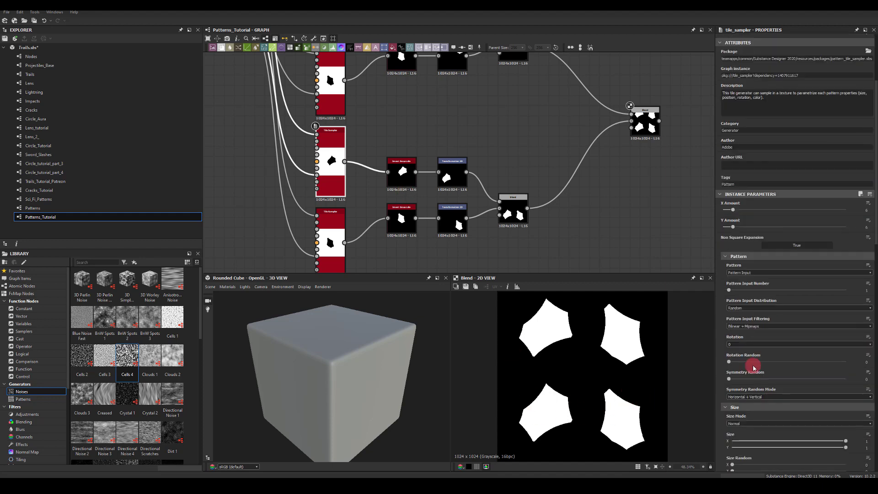
scroll(777, 339, down, 1)
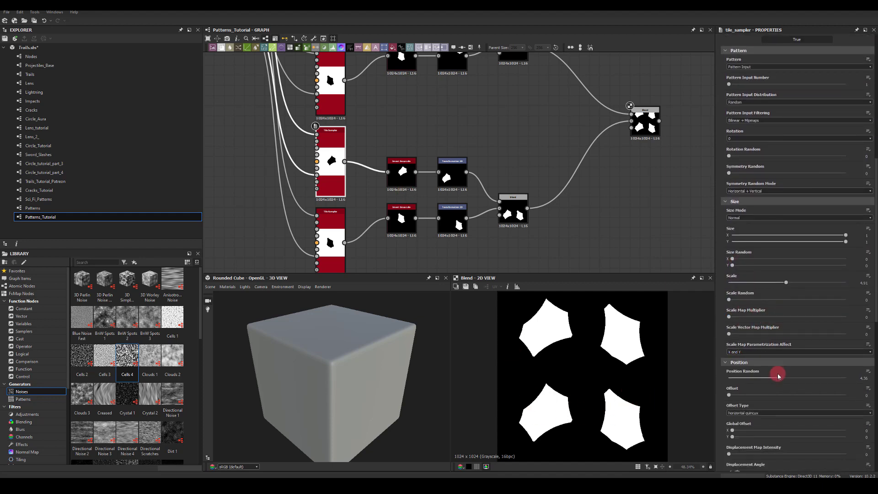
drag(779, 378, 800, 383)
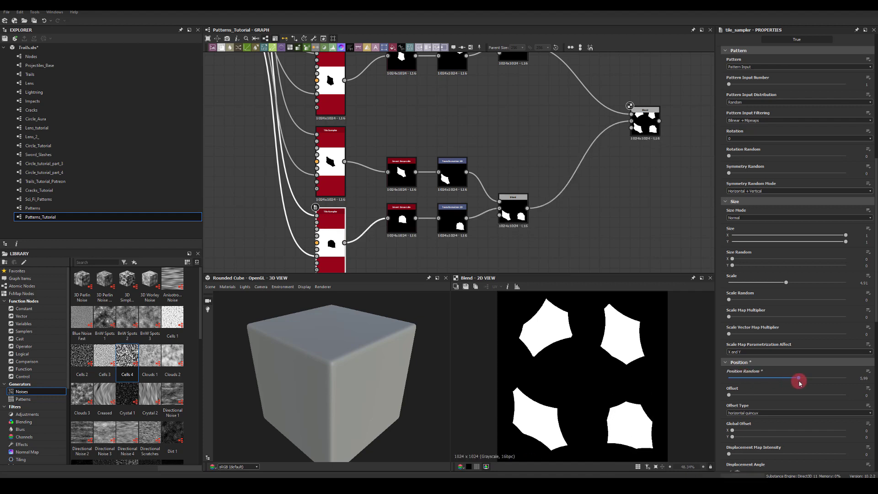
click(635, 222)
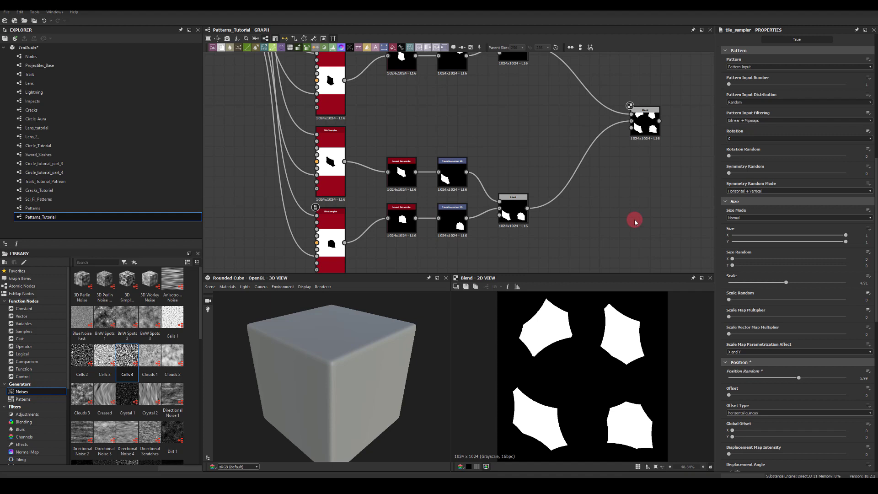
Step: Tidy the graph by moving the final Blend closer to both groups and centring the two disc shape nodes beside the four Tile Samplers
scroll(608, 210, down, 1)
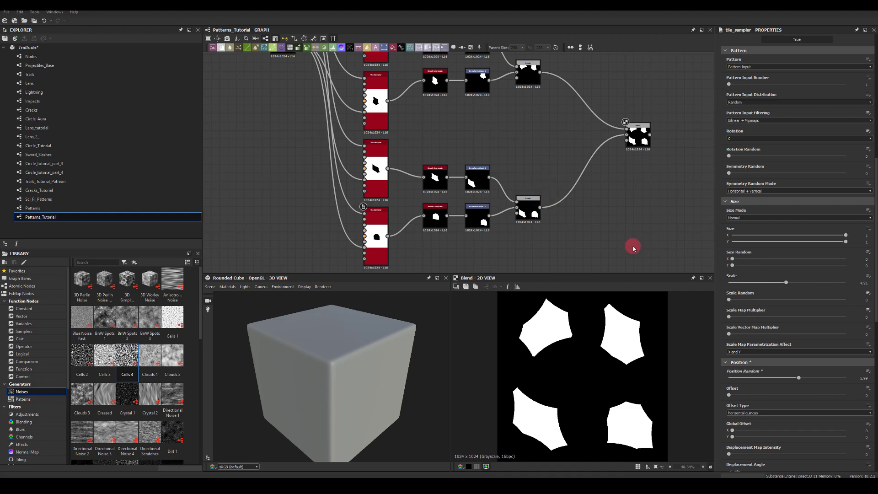
middle_drag(632, 219, 590, 233)
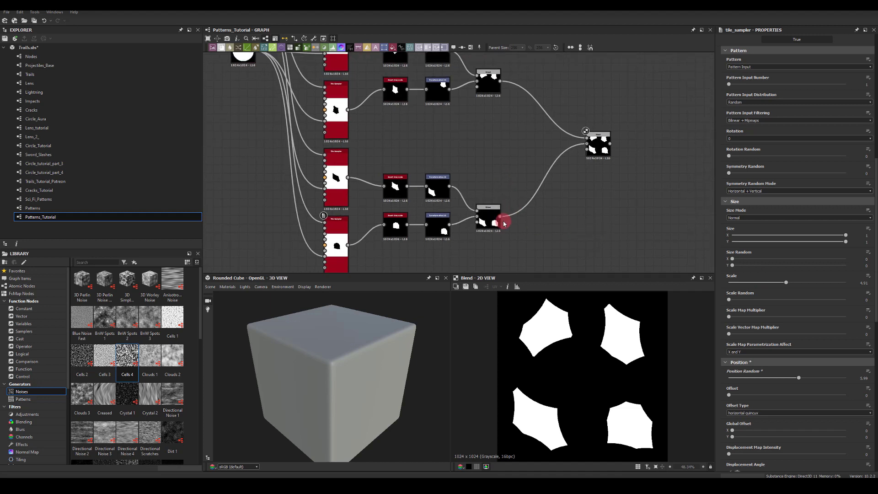
middle_drag(500, 157, 494, 176)
drag(588, 162, 570, 151)
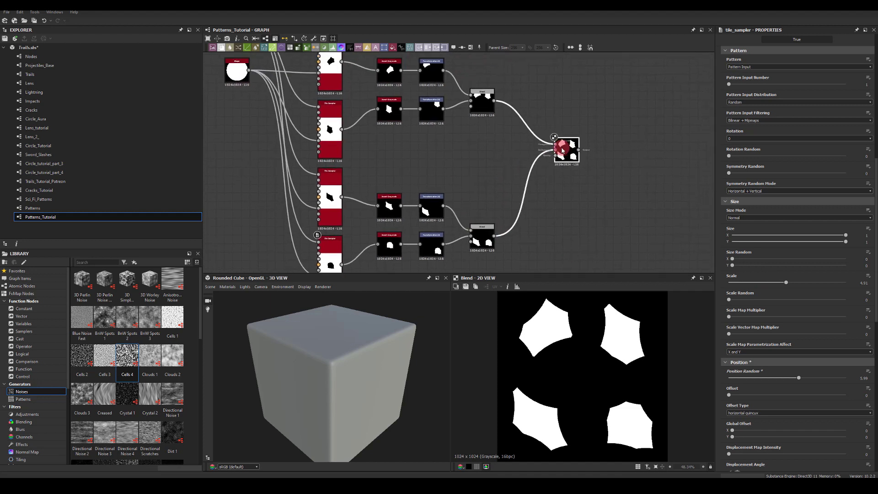
scroll(529, 188, down, 2)
middle_drag(485, 179, 509, 175)
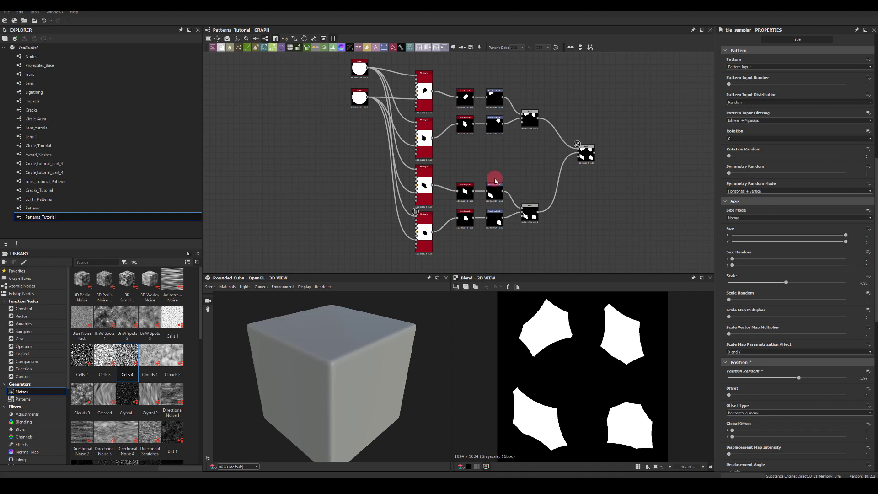
drag(580, 153, 573, 156)
drag(328, 63, 354, 170)
click(507, 158)
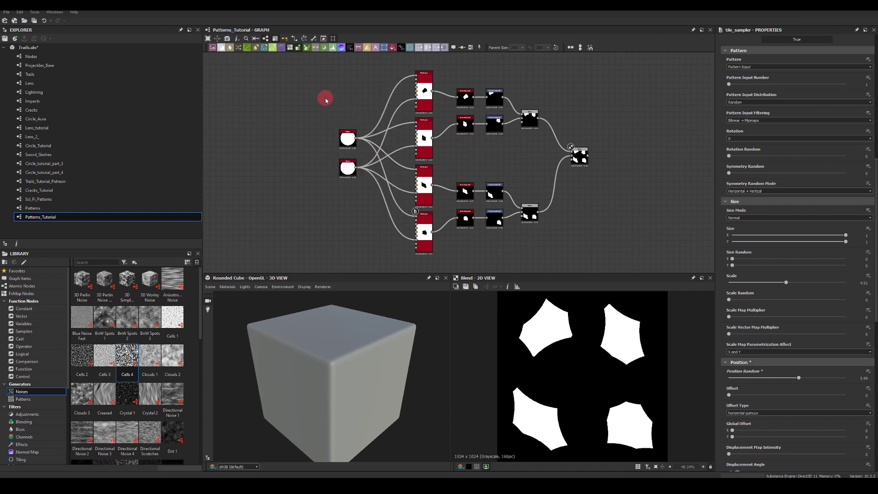
drag(316, 97, 358, 195)
drag(367, 237, 333, 128)
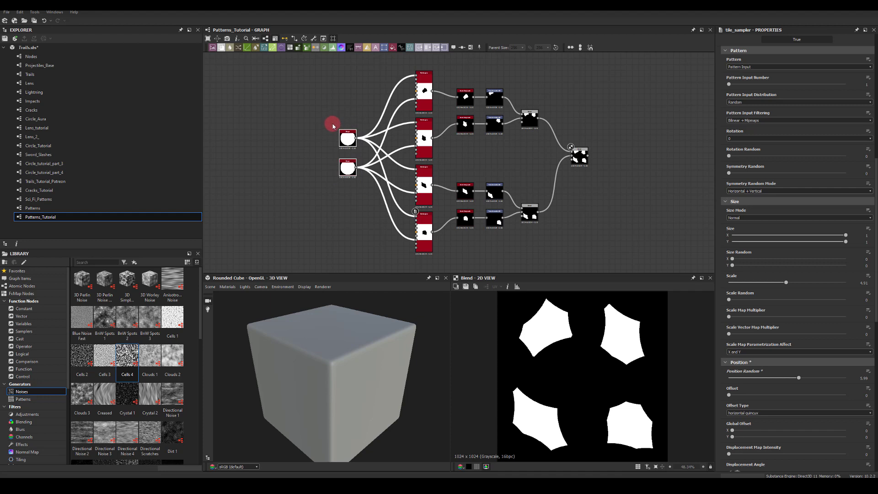
drag(332, 127, 358, 184)
drag(333, 184, 365, 127)
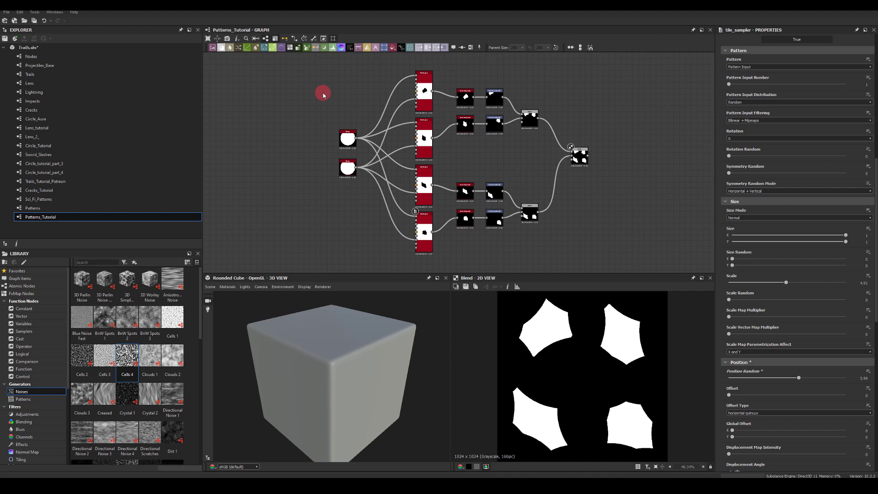
click(579, 155)
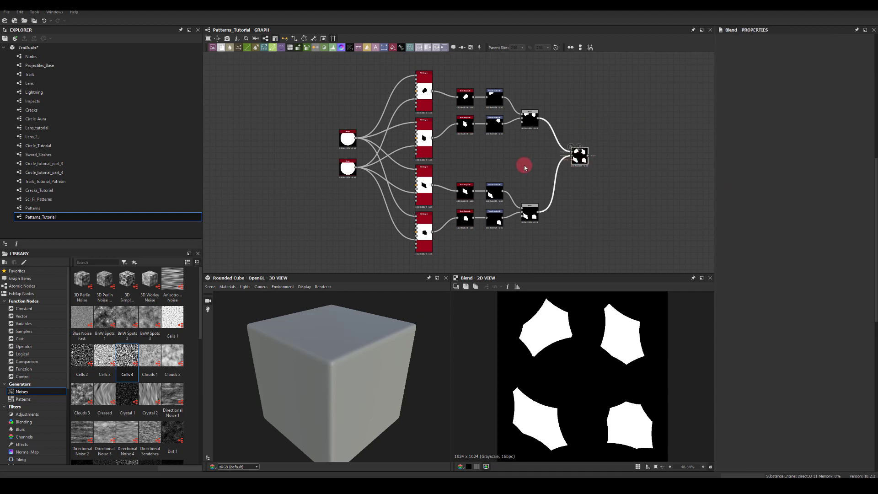
drag(289, 54, 443, 265)
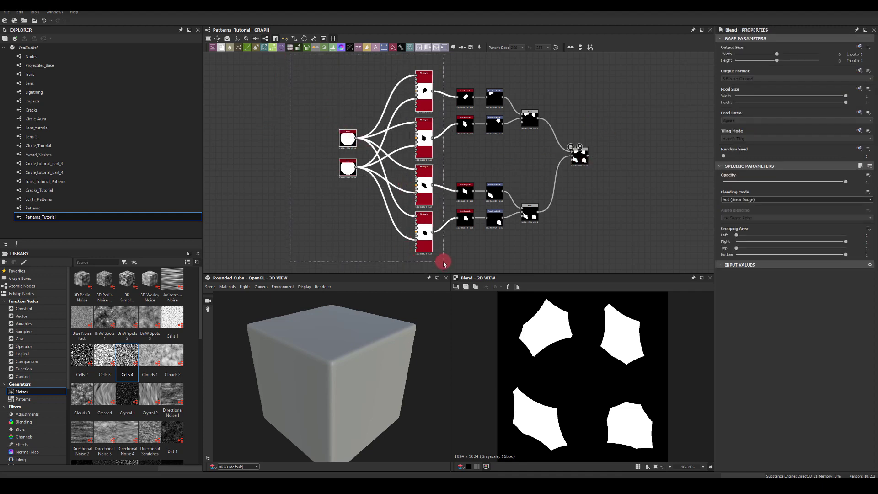
drag(446, 260, 445, 259)
drag(445, 258, 401, 66)
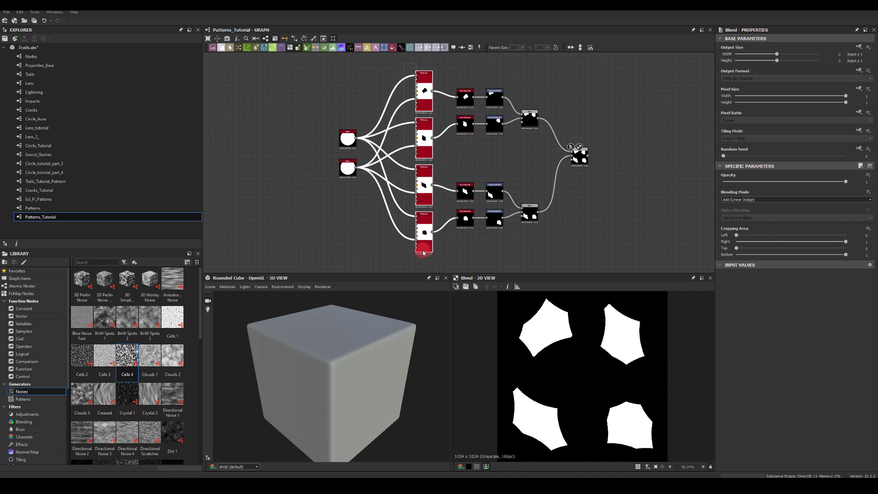
click(457, 258)
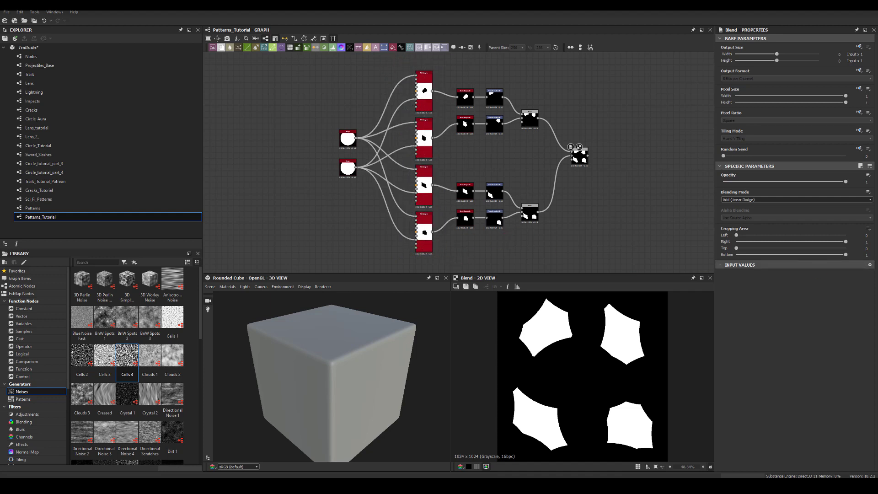